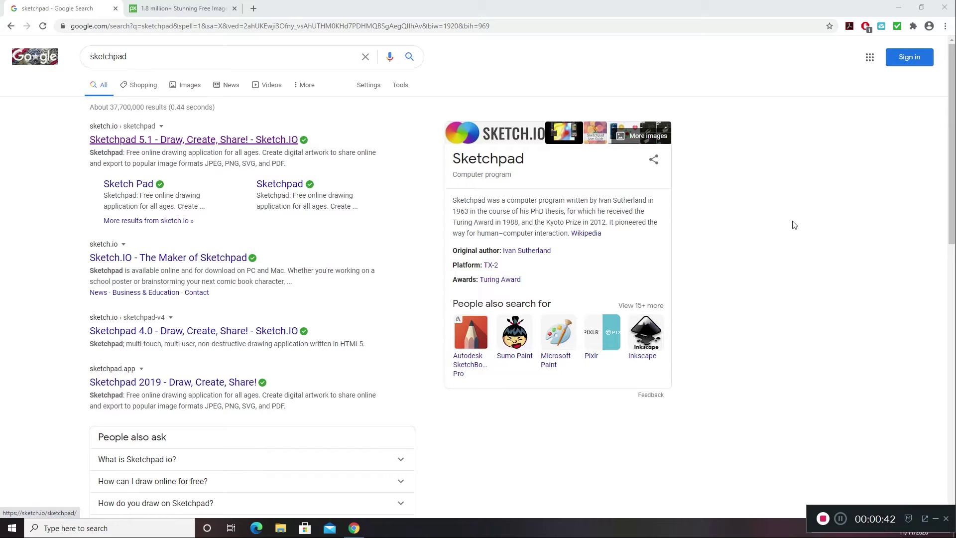
# Step: Open the Sketchpad 5.1 drawing page from the search results
pyautogui.press('Return')
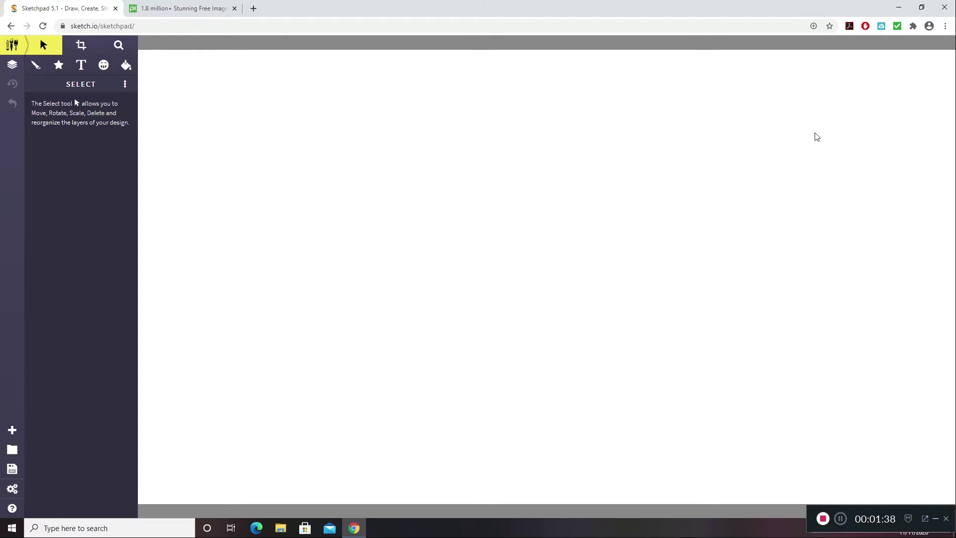
# Step: Look through the crop, zoom, brush, shape and clipart tools and the options each one offers
pyautogui.press('c')
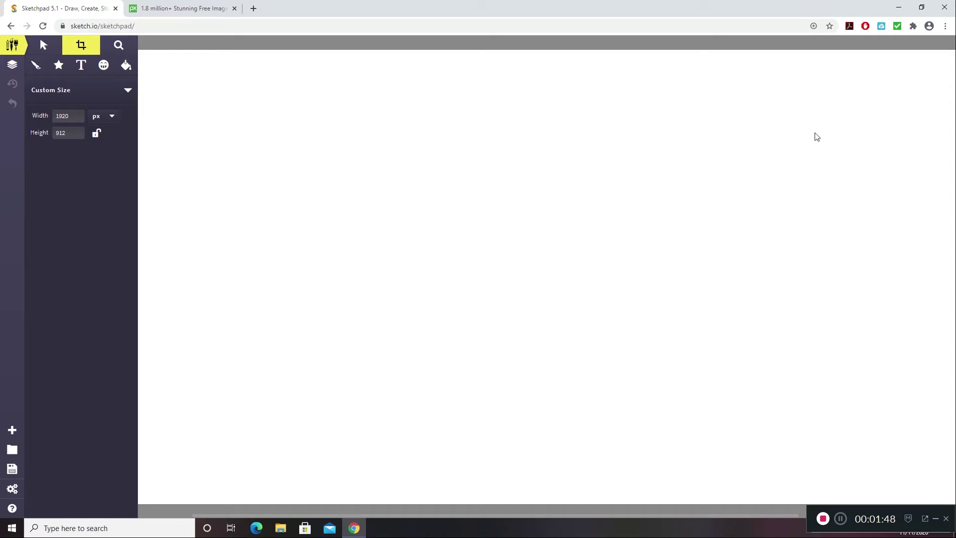
pyautogui.press('z')
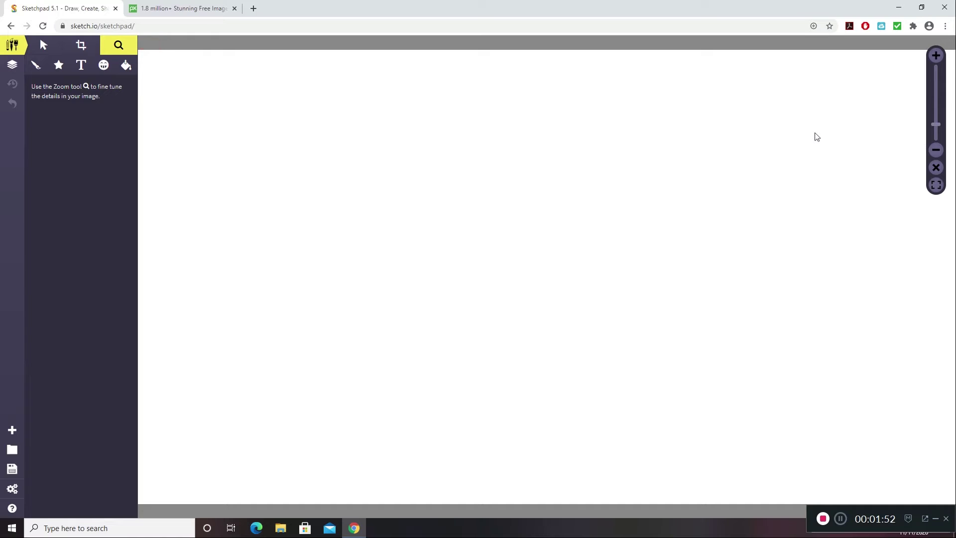
pyautogui.scroll(5, 817, 137)
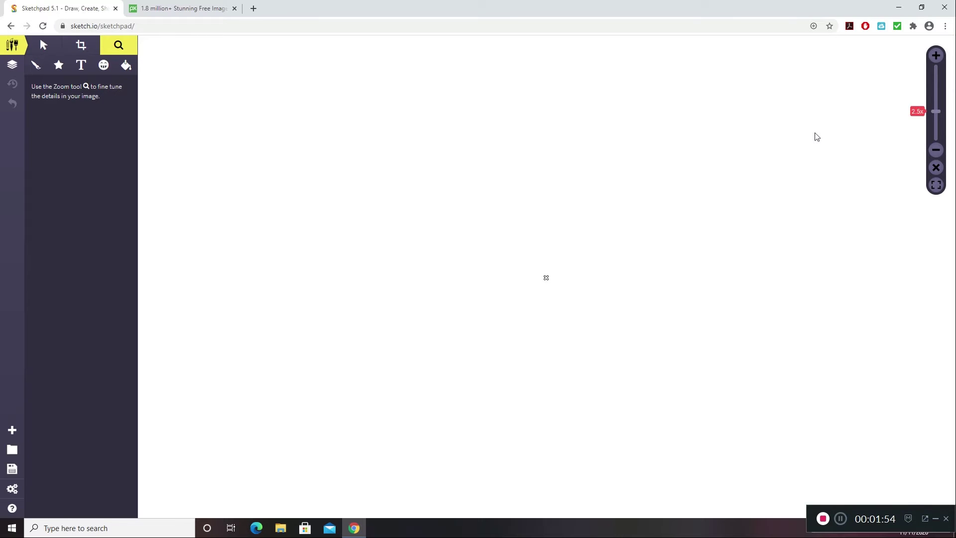
pyautogui.scroll(-5, 817, 137)
pyautogui.scroll(3, 817, 137)
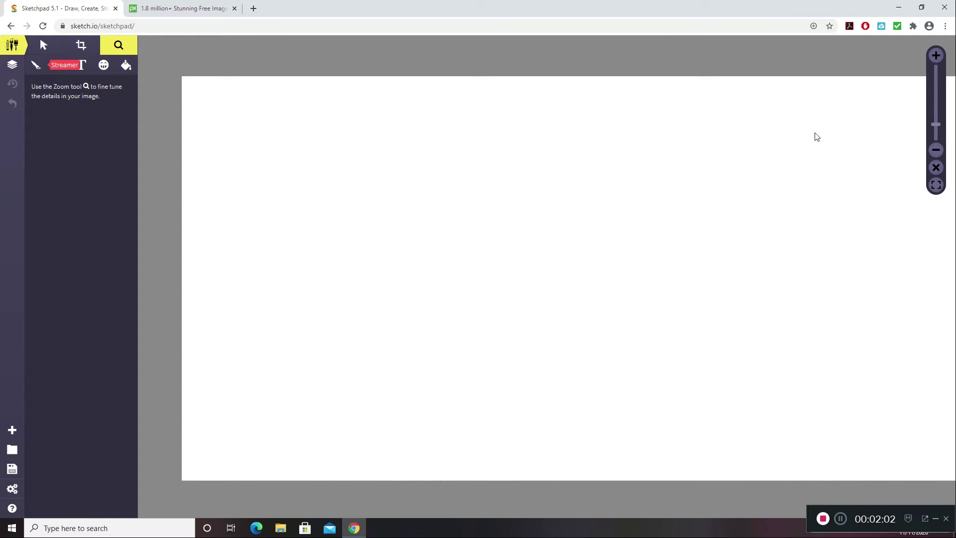
pyautogui.press('b')
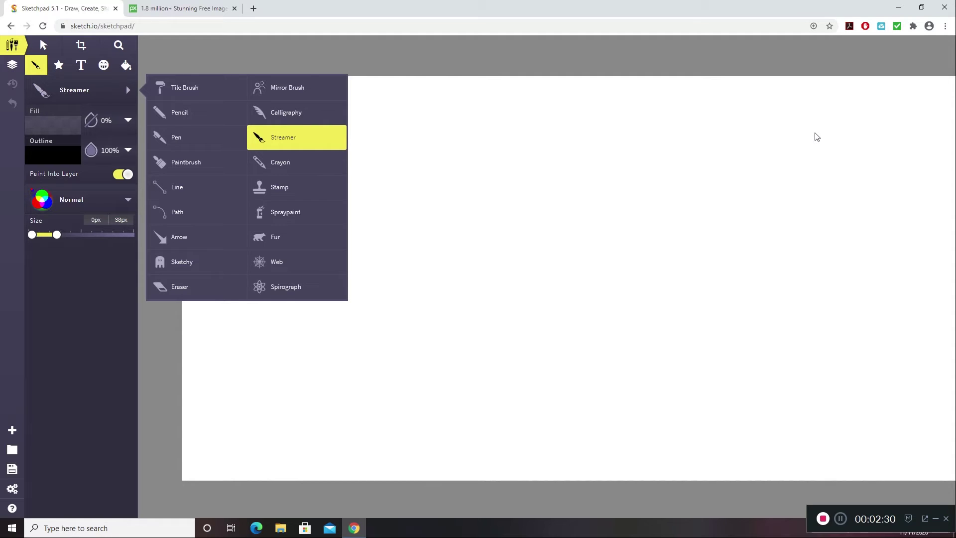
pyautogui.click(817, 137)
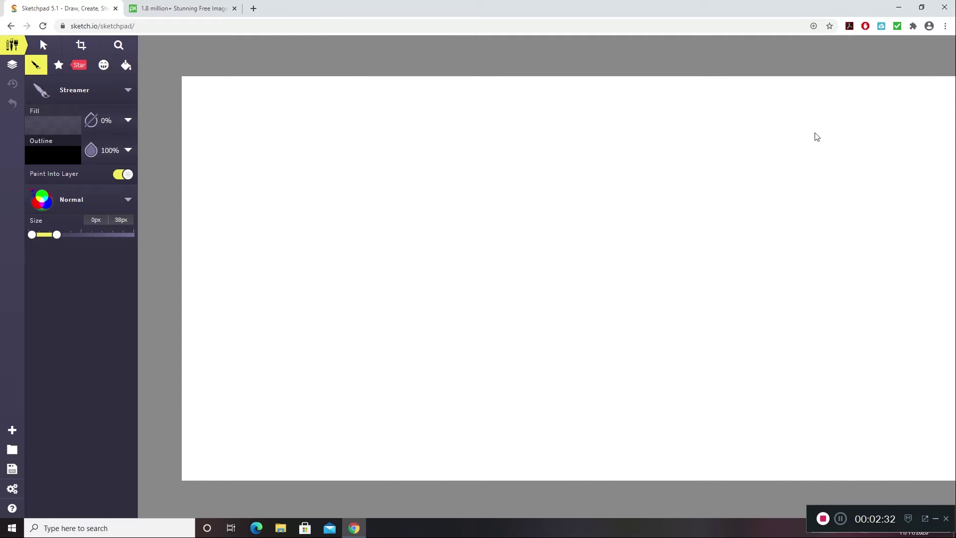
pyautogui.press('s')
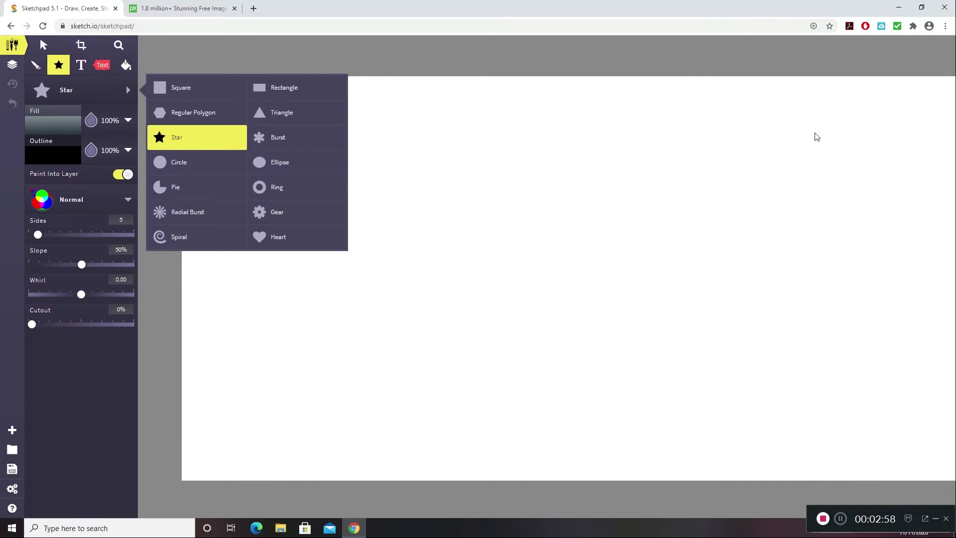
pyautogui.press('t')
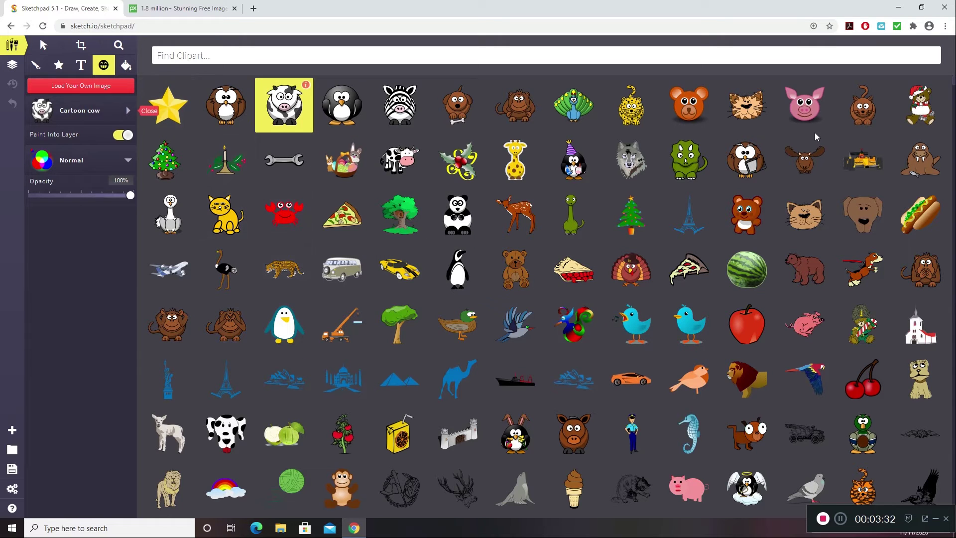
pyautogui.press('Escape')
# Step: Fill the whole canvas with a solid dark red using Vector Fill
pyautogui.press('f')
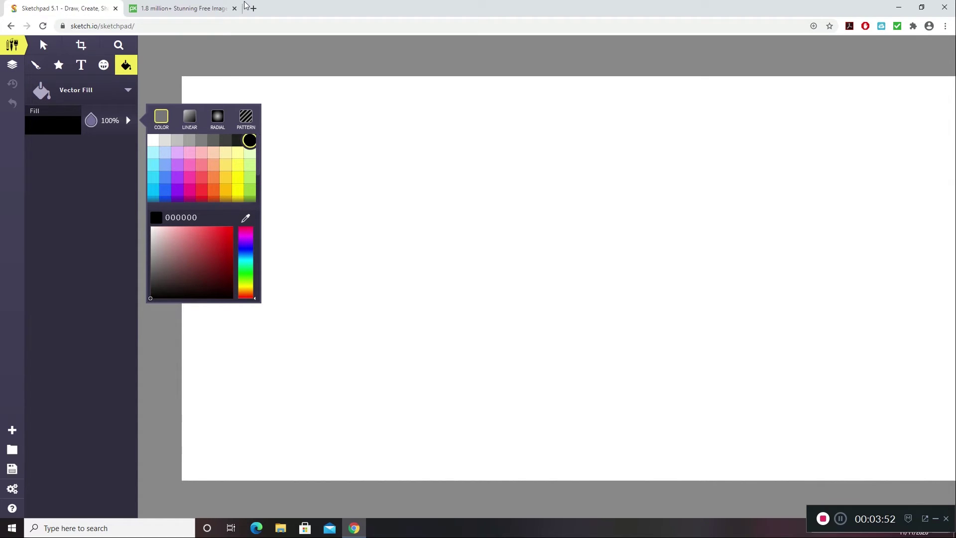
pyautogui.moveTo(214, 254)
pyautogui.mouseDown()
pyautogui.moveTo(226, 234)
pyautogui.moveTo(209, 241)
pyautogui.moveTo(230, 227)
pyautogui.moveTo(219, 264)
pyautogui.moveTo(188, 235)
pyautogui.moveTo(202, 240)
pyautogui.moveTo(159, 243)
pyautogui.moveTo(201, 240)
pyautogui.mouseUp()
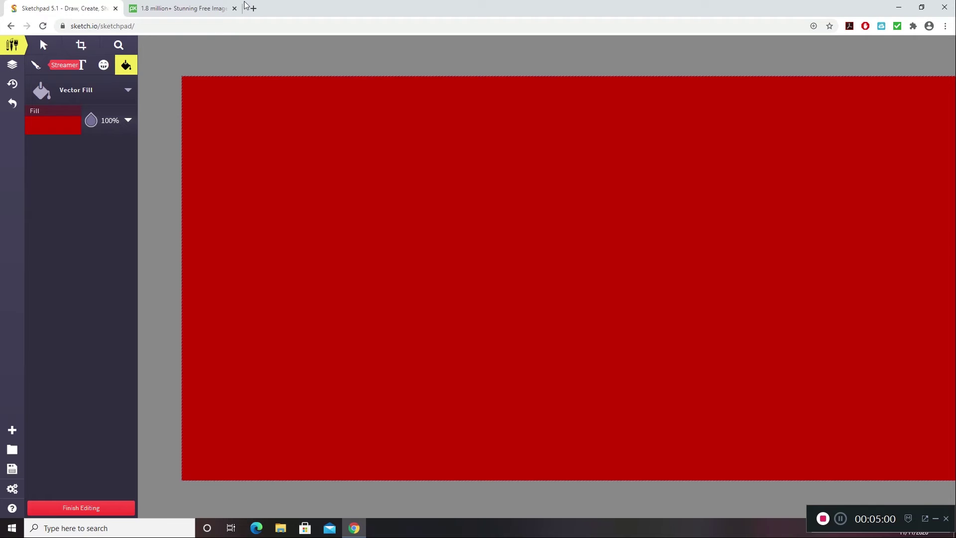
# Step: Draw a closed flame outline in the middle of the canvas with the black Streamer brush at 38 px
pyautogui.press('b')
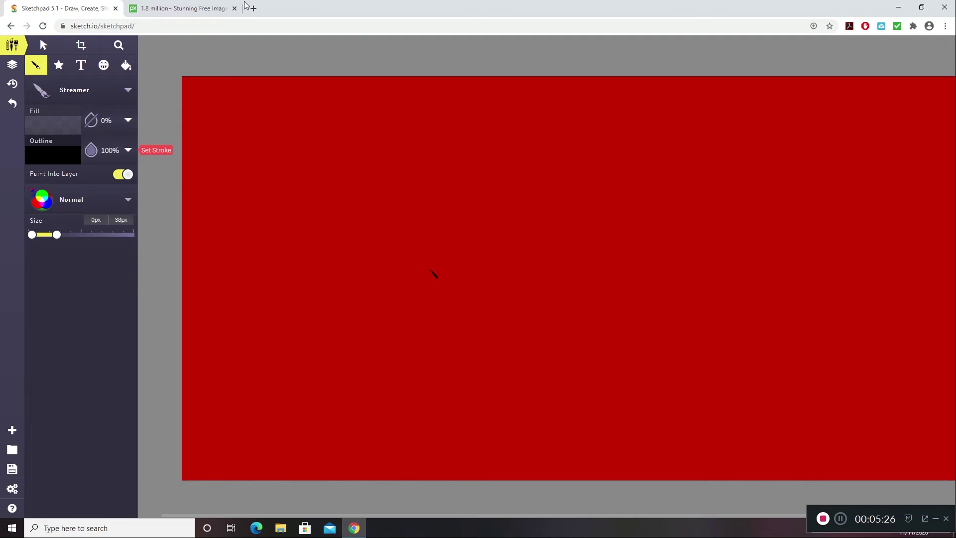
pyautogui.moveTo(448, 288)
pyautogui.mouseDown()
pyautogui.moveTo(468, 341)
pyautogui.moveTo(511, 356)
pyautogui.moveTo(552, 339)
pyautogui.moveTo(549, 296)
pyautogui.moveTo(575, 275)
pyautogui.moveTo(533, 283)
pyautogui.moveTo(536, 234)
pyautogui.moveTo(503, 203)
pyautogui.moveTo(502, 192)
pyautogui.moveTo(474, 223)
pyautogui.moveTo(487, 274)
pyautogui.moveTo(470, 265)
pyautogui.moveTo(467, 244)
pyautogui.moveTo(455, 271)
pyautogui.mouseUp()
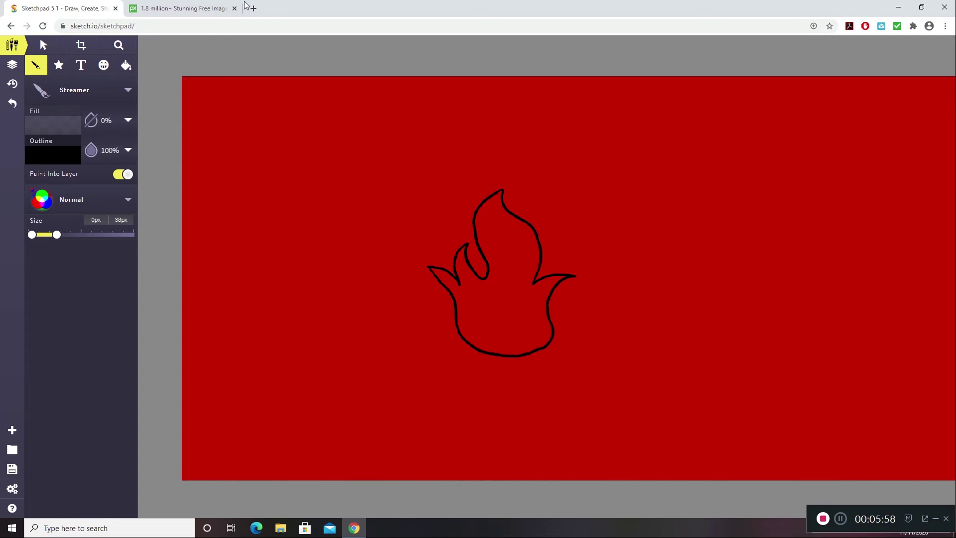
# Step: Reduce the Streamer brush size to 20 px and draw a smaller flame outline inside the first one
pyautogui.press('[')
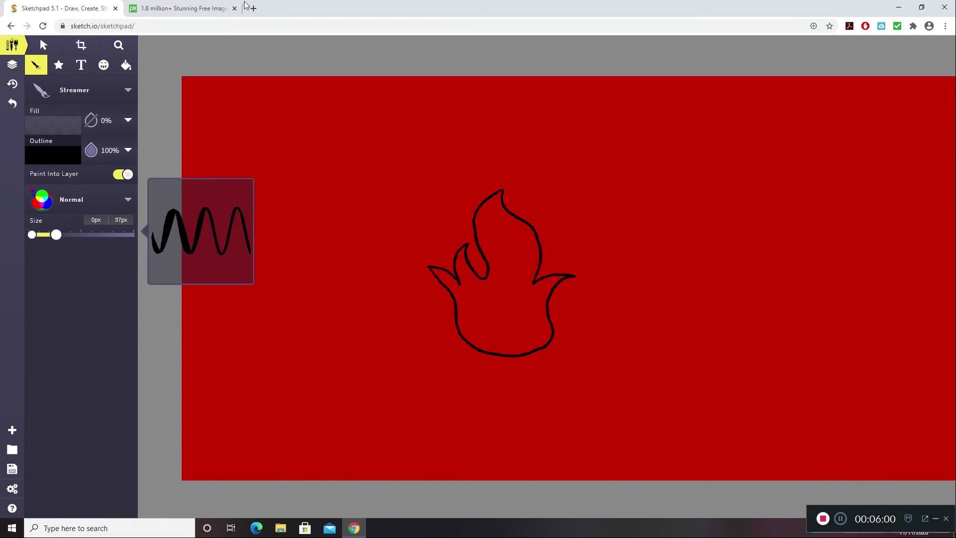
pyautogui.press('[')
pyautogui.press('[')
pyautogui.press('[')
pyautogui.press('[')
pyautogui.press('[')
pyautogui.press('[')
pyautogui.press('[')
pyautogui.press('[')
pyautogui.press('[')
pyautogui.press('[')
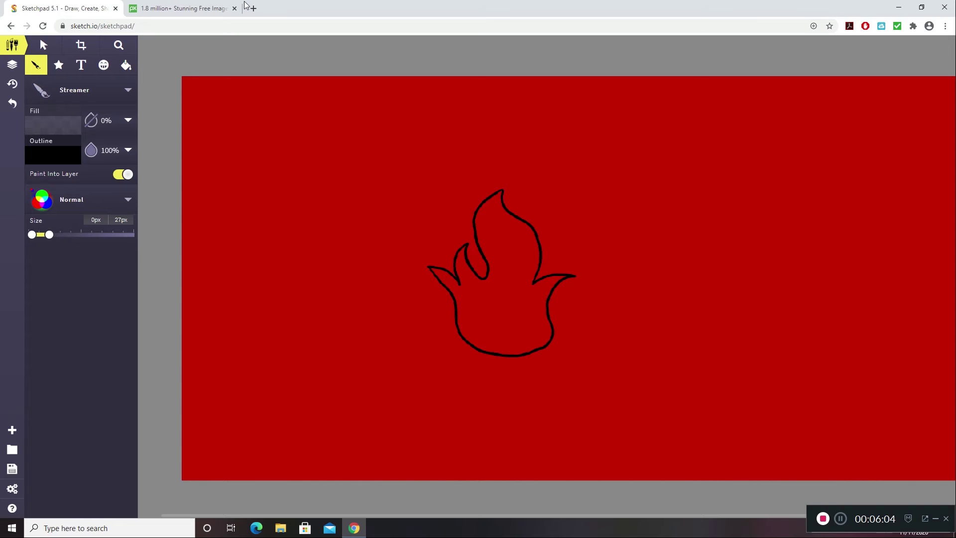
pyautogui.press('[')
pyautogui.press('[')
pyautogui.press('[')
pyautogui.press('[')
pyautogui.press('[')
pyautogui.press('[')
pyautogui.press('[')
pyautogui.moveTo(465, 307)
pyautogui.mouseDown()
pyautogui.moveTo(494, 340)
pyautogui.moveTo(528, 340)
pyautogui.moveTo(546, 294)
pyautogui.moveTo(523, 285)
pyautogui.moveTo(520, 244)
pyautogui.moveTo(496, 203)
pyautogui.moveTo(483, 226)
pyautogui.moveTo(492, 286)
pyautogui.moveTo(471, 278)
pyautogui.mouseUp()
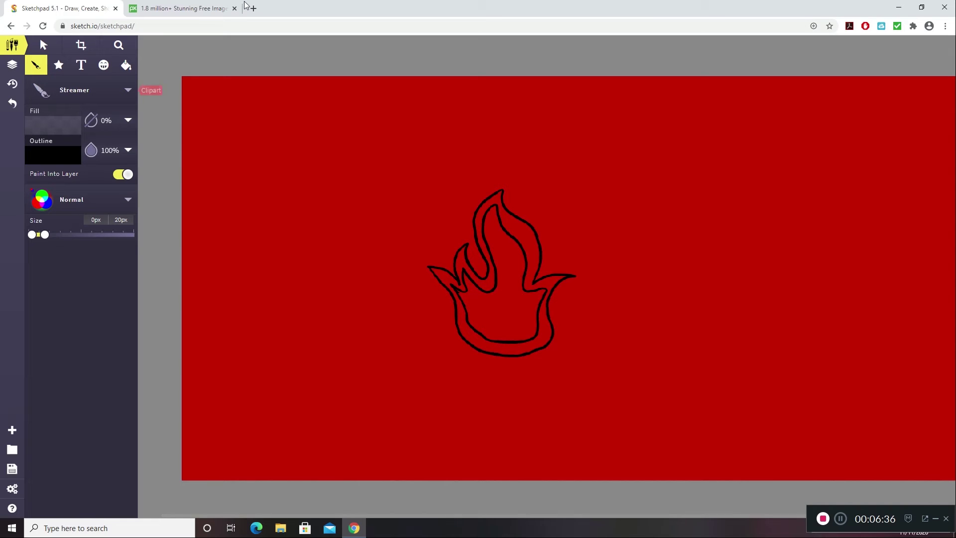
# Step: Fill the band between the two flame outlines with yellow FFFF49 using Pixel Fill
pyautogui.press('f')
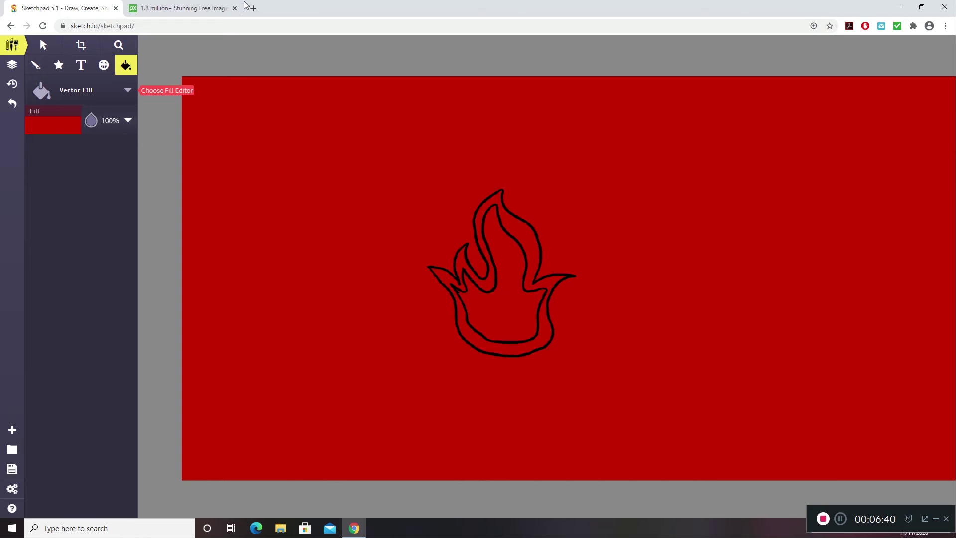
pyautogui.press('f')
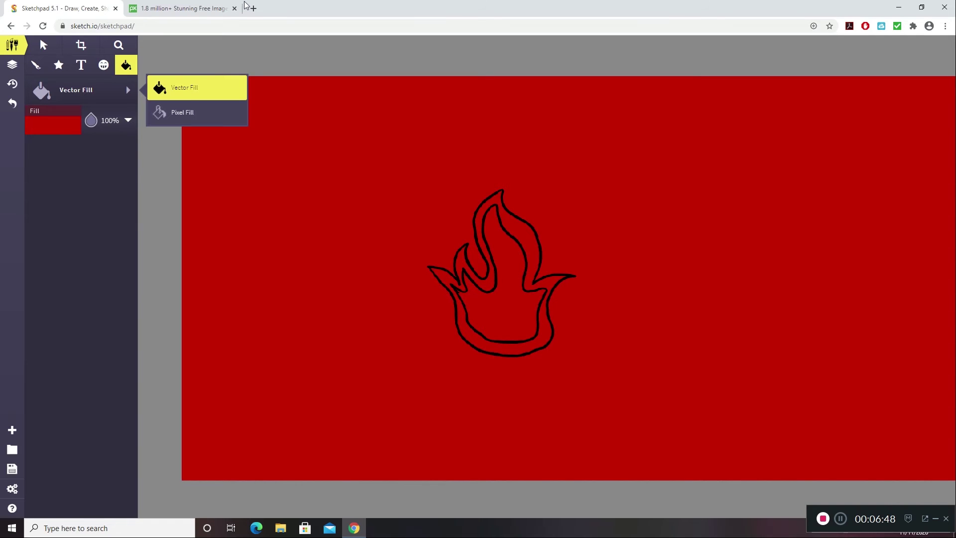
pyautogui.press('f')
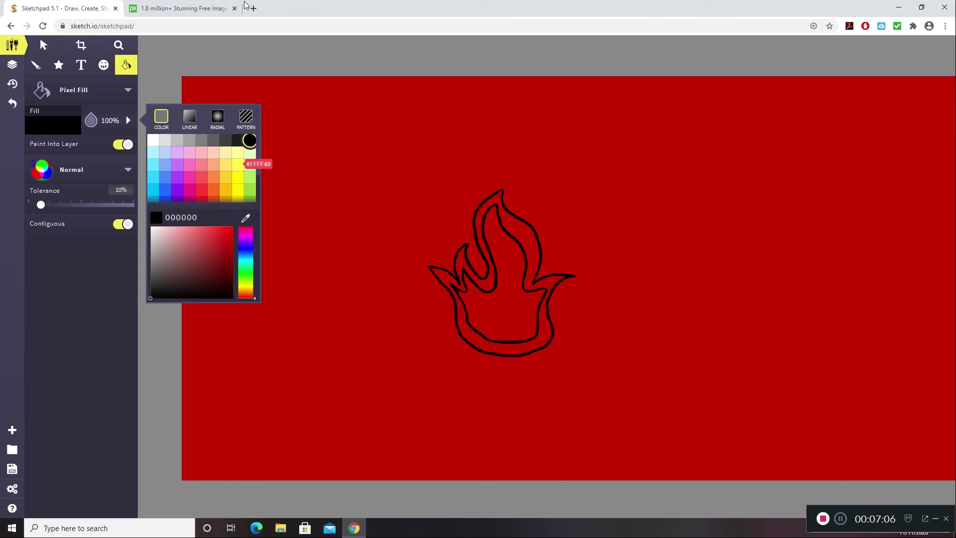
pyautogui.click(250, 164)
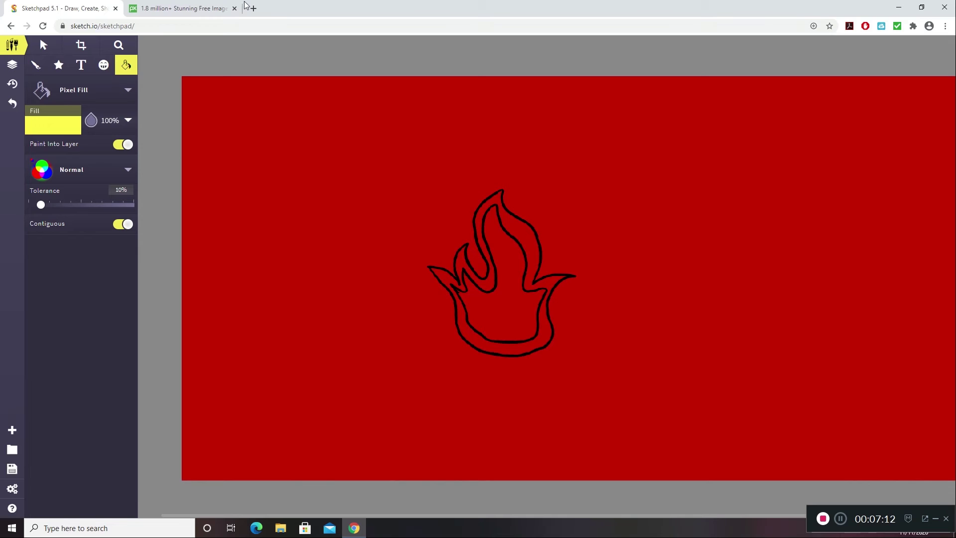
pyautogui.click(503, 349)
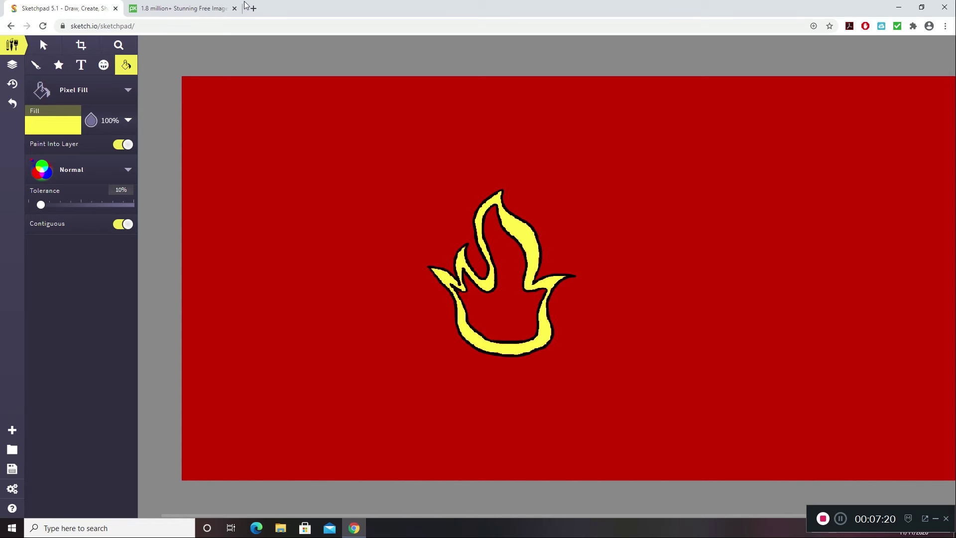
# Step: Fill the inside of the inner flame with orange using Pixel Fill
pyautogui.click(53, 122)
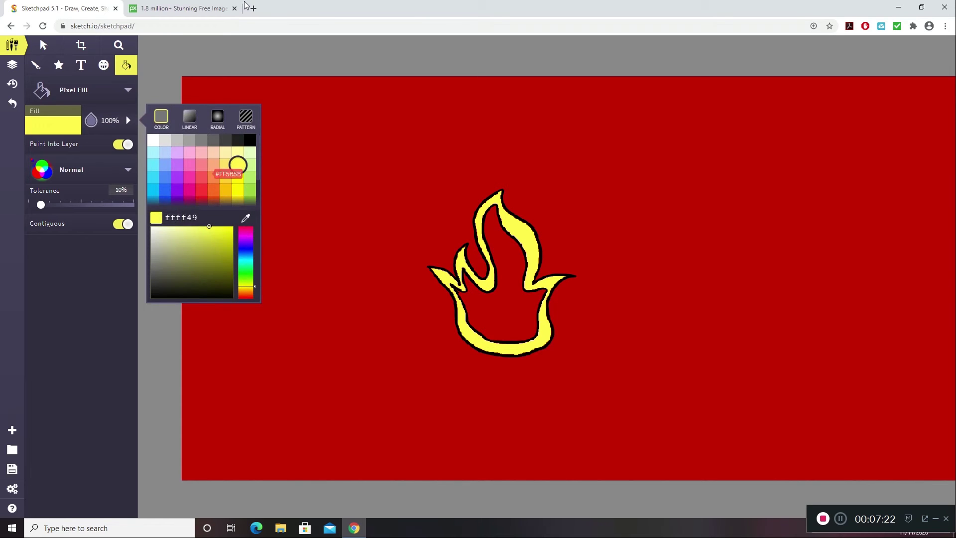
pyautogui.click(213, 189)
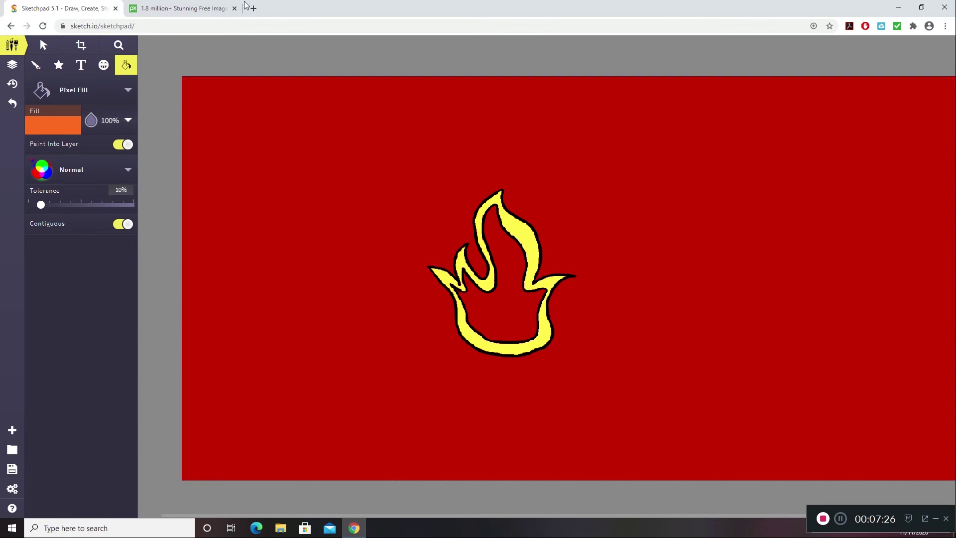
pyautogui.click(502, 309)
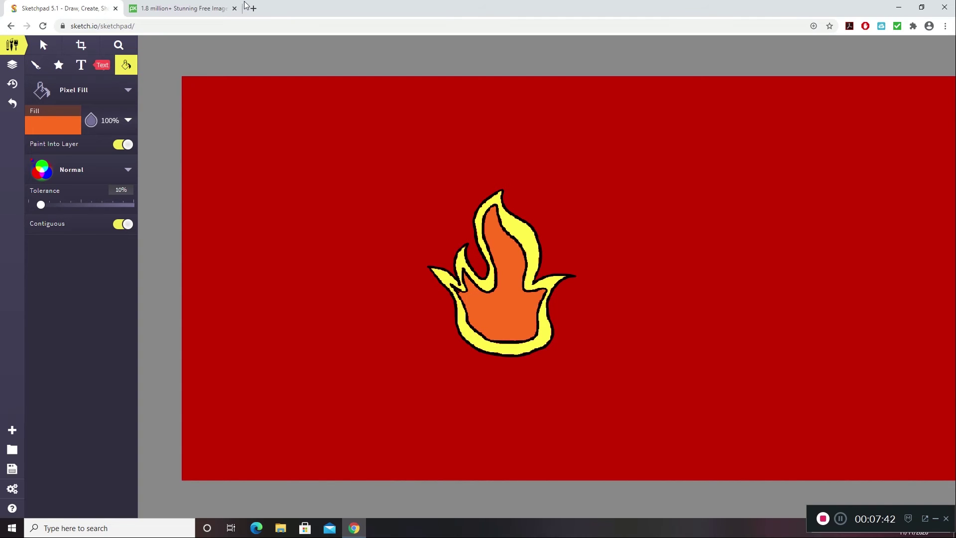
# Step: Set the text font to Russo One and place a text box below the flame
pyautogui.press('t')
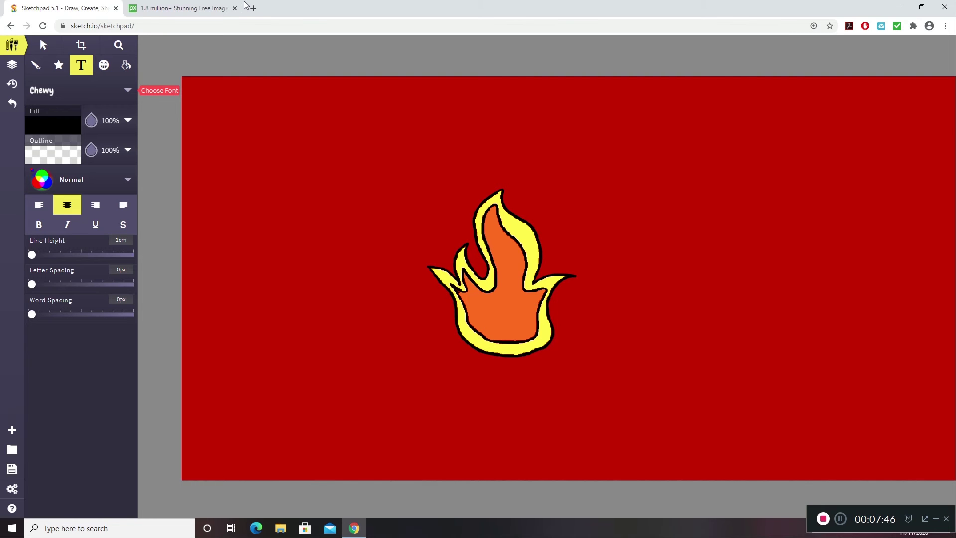
pyautogui.click(128, 90)
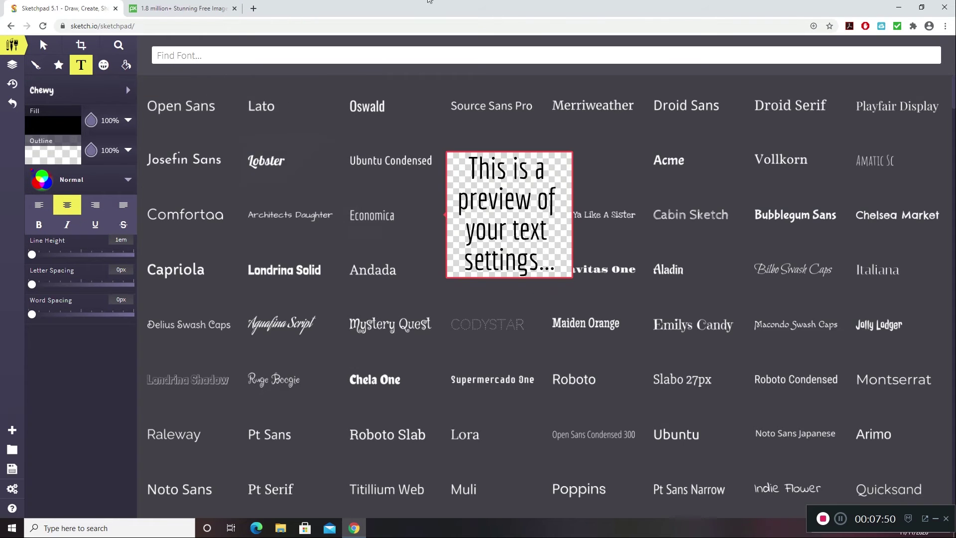
pyautogui.scroll(-7, 647, 239)
pyautogui.scroll(-7, 606, 207)
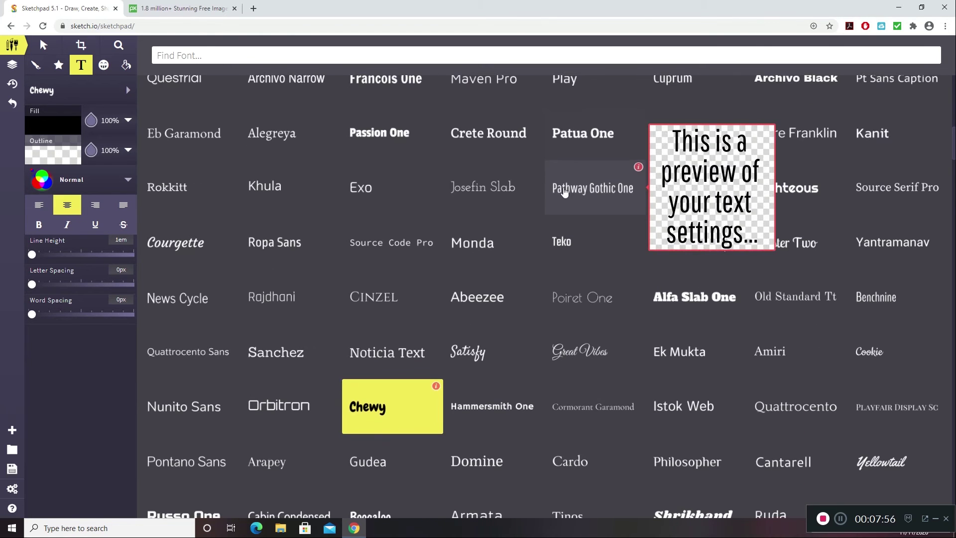
pyautogui.scroll(-5, 561, 191)
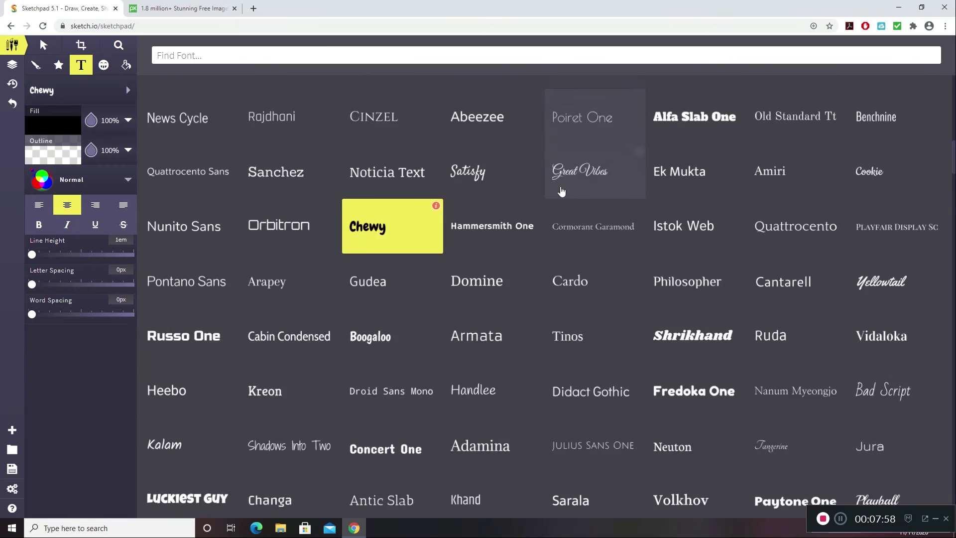
pyautogui.moveTo(561, 191)
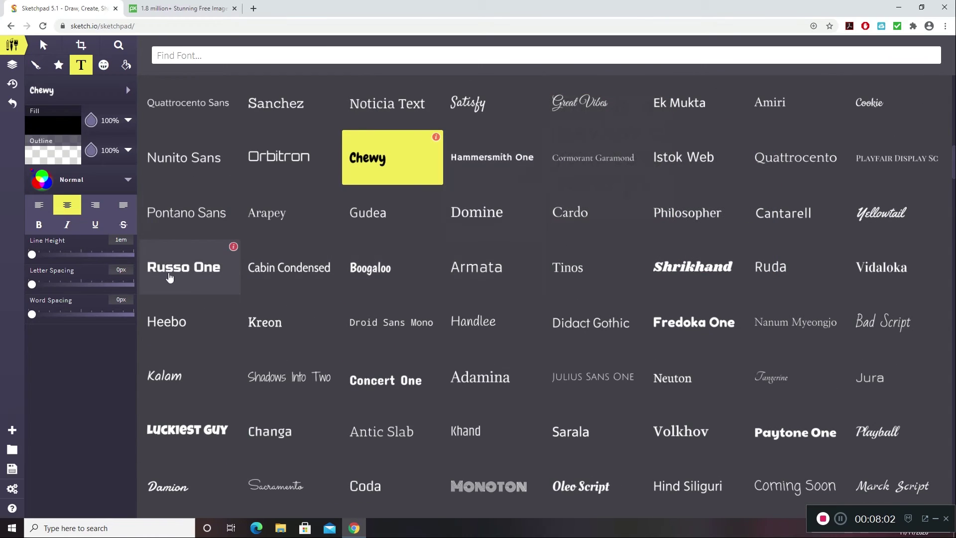
pyautogui.moveTo(172, 274)
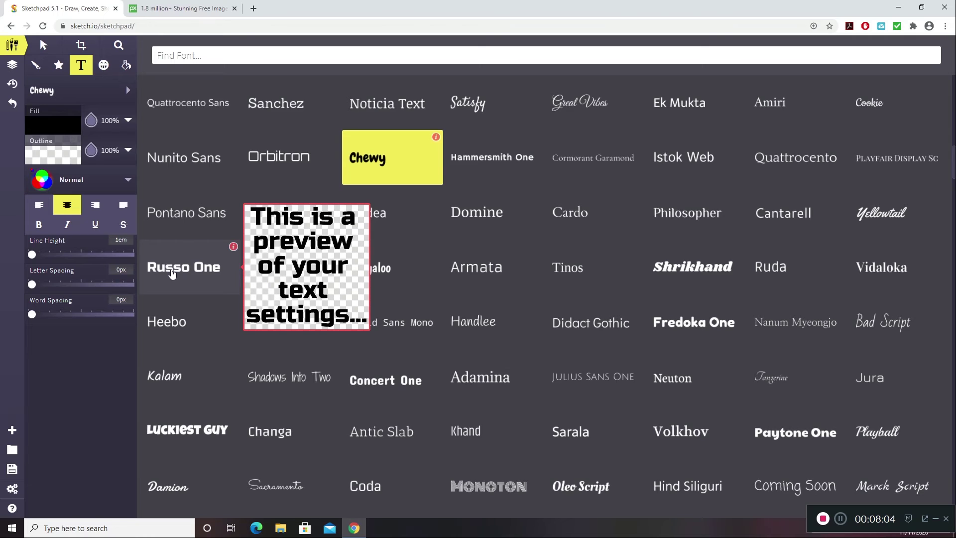
pyautogui.click(172, 274)
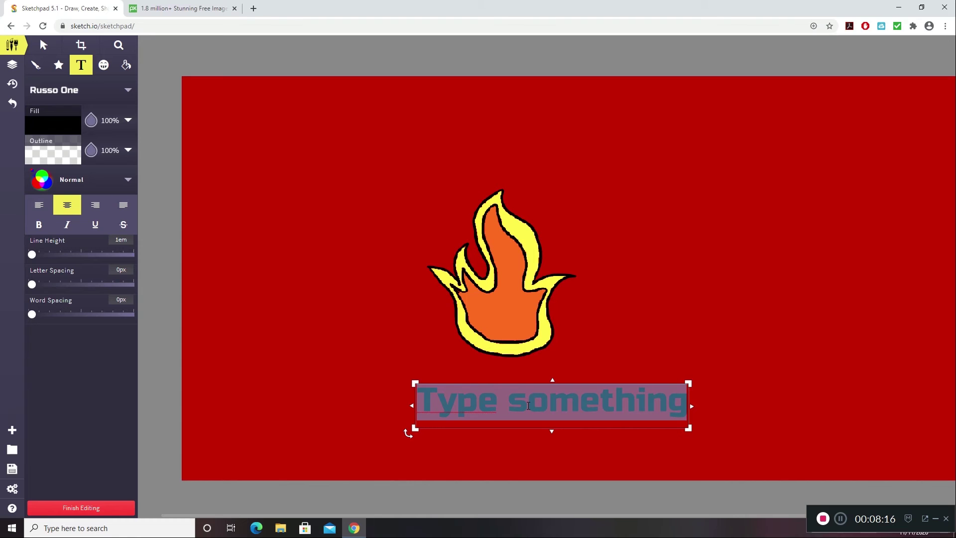
# Step: Replace the placeholder text with "FIRESQUAD" and move the text so it is roughly centred beneath the flame
pyautogui.write('Fi')
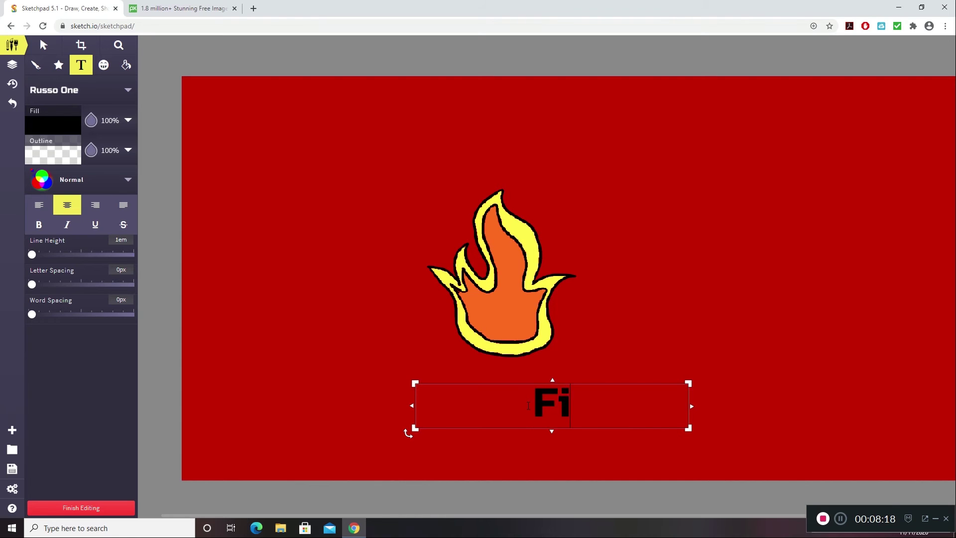
pyautogui.write('reSq')
pyautogui.press('BackSpace')
pyautogui.press('BackSpace')
pyautogui.press('BackSpace')
pyautogui.press('BackSpace')
pyautogui.press('BackSpace')
pyautogui.write('IRESW')
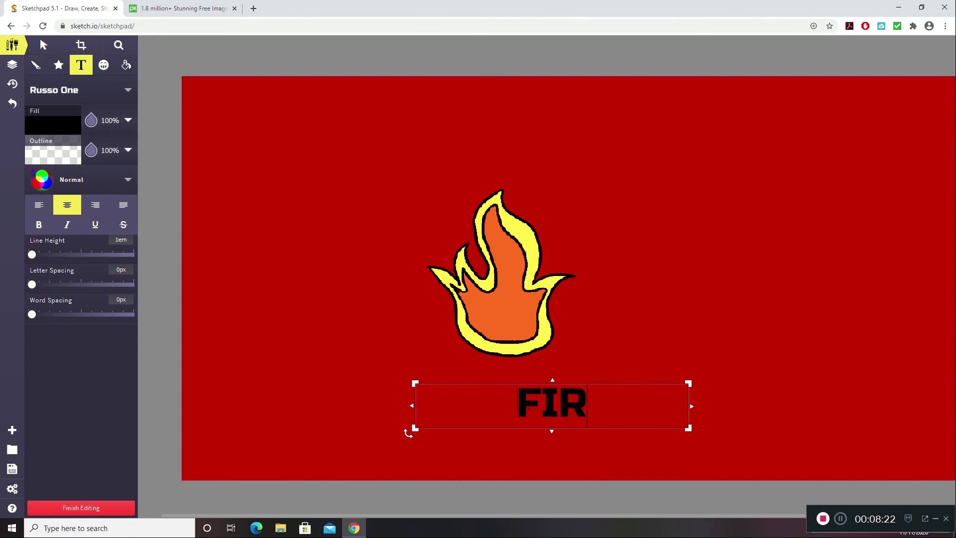
pyautogui.press('BackSpace')
pyautogui.write('QUSA')
pyautogui.press('BackSpace')
pyautogui.press('BackSpace')
pyautogui.write('AD')
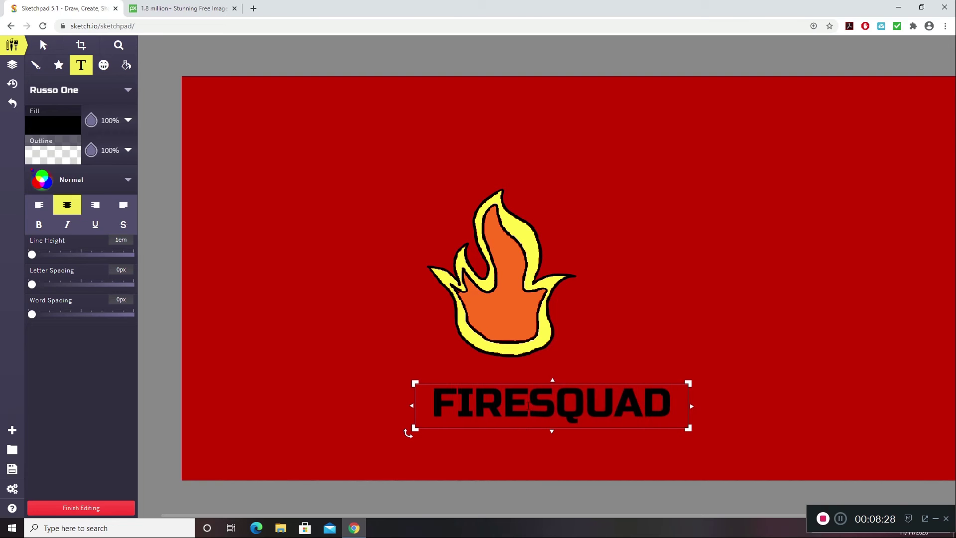
pyautogui.click(43, 46)
pyautogui.moveTo(563, 406); pyautogui.dragTo(530, 398)
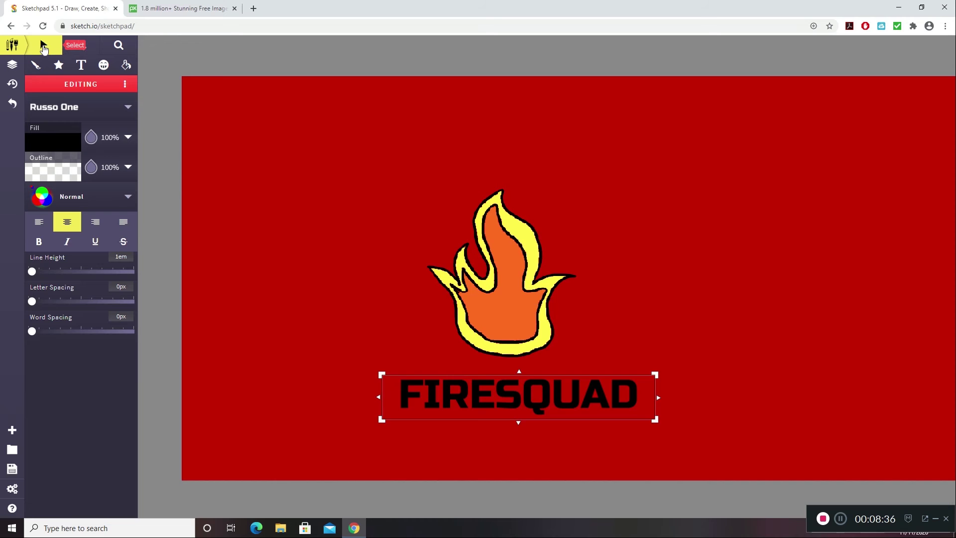
# Step: Move the black FIRESQUAD text up so it sits directly beneath the flame
pyautogui.moveTo(539, 400); pyautogui.dragTo(538, 384)
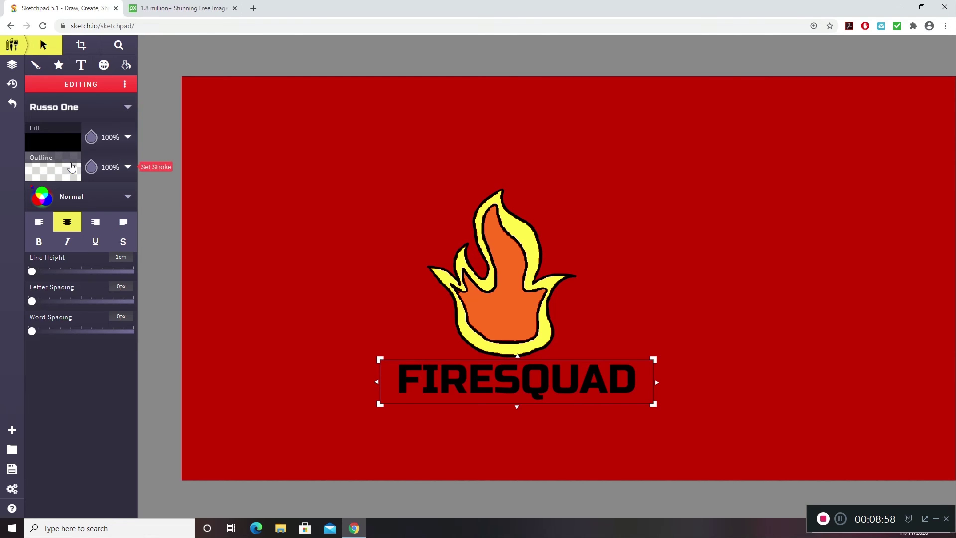
# Step: Try to give the black FIRESQUAD text a light red outline, testing colours FF5B5B and FF8888
pyautogui.click(49, 173)
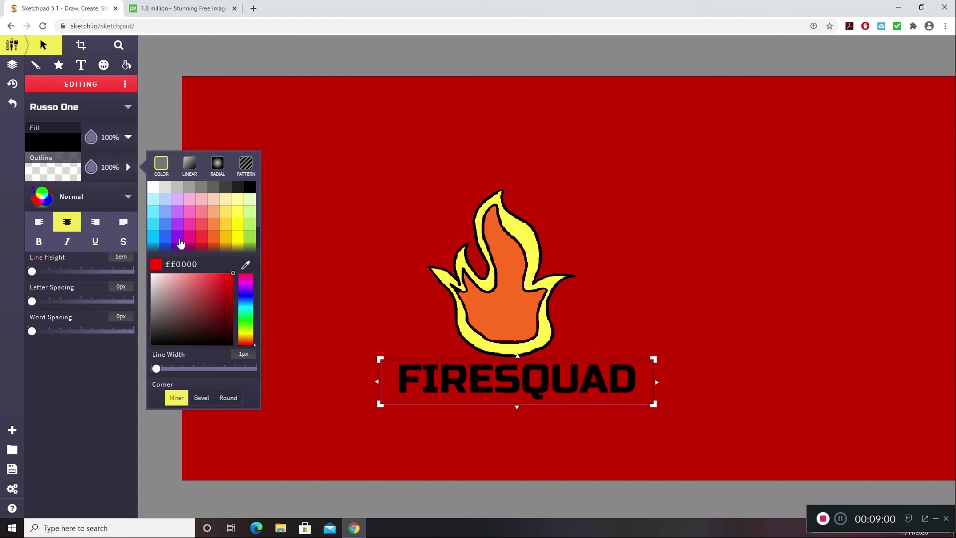
pyautogui.click(193, 227)
pyautogui.click(198, 227)
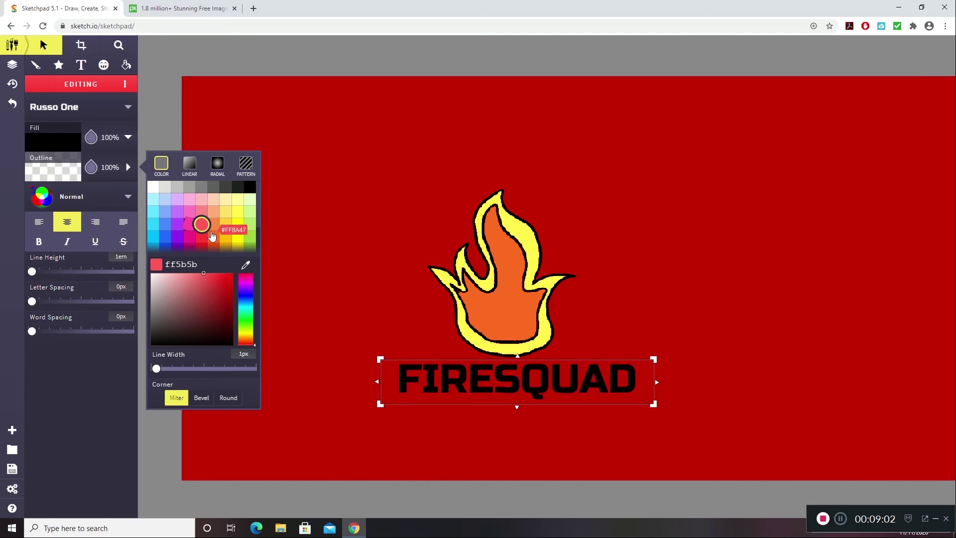
pyautogui.click(202, 211)
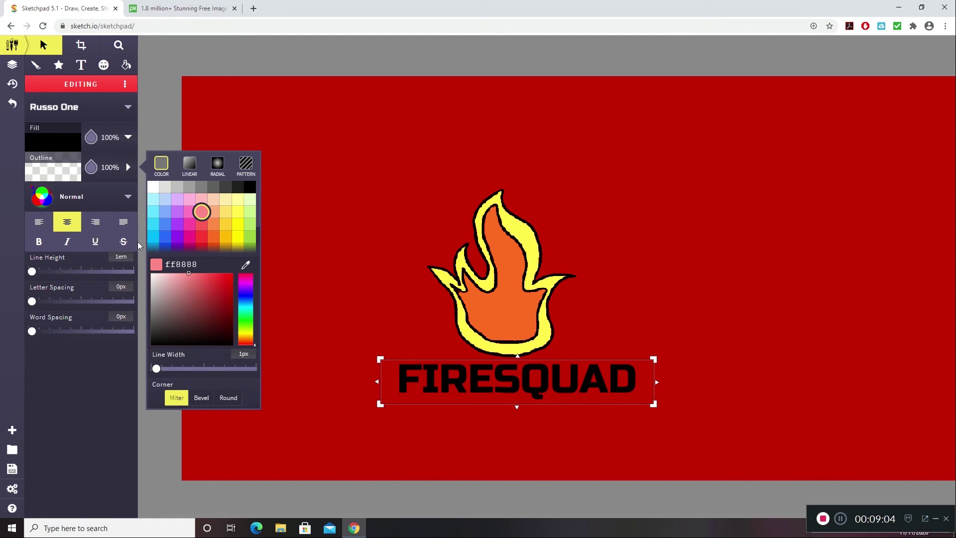
pyautogui.click(55, 357)
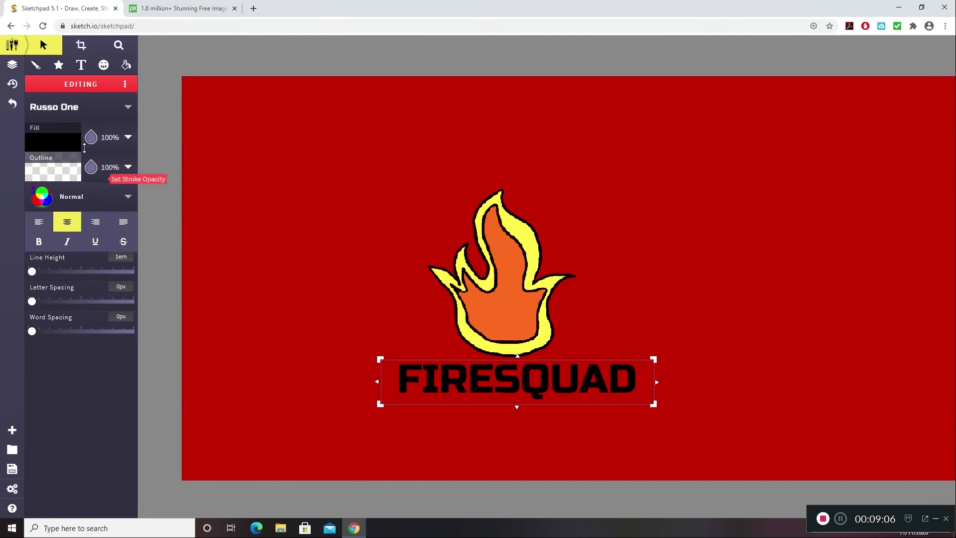
pyautogui.click(125, 84)
pyautogui.click(125, 84)
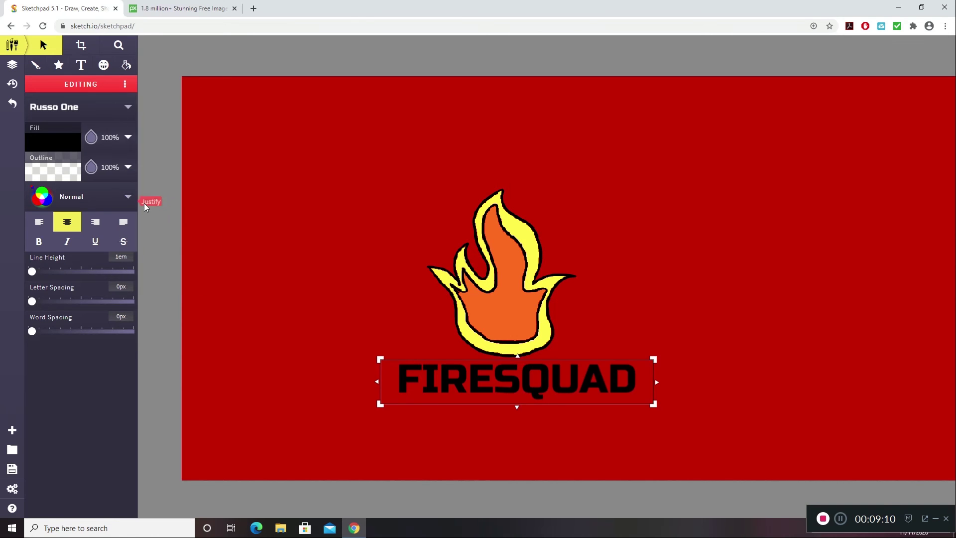
# Step: Add a second Russo One text box above the flame reading "FIRESQUAD" in capitals
pyautogui.click(81, 66)
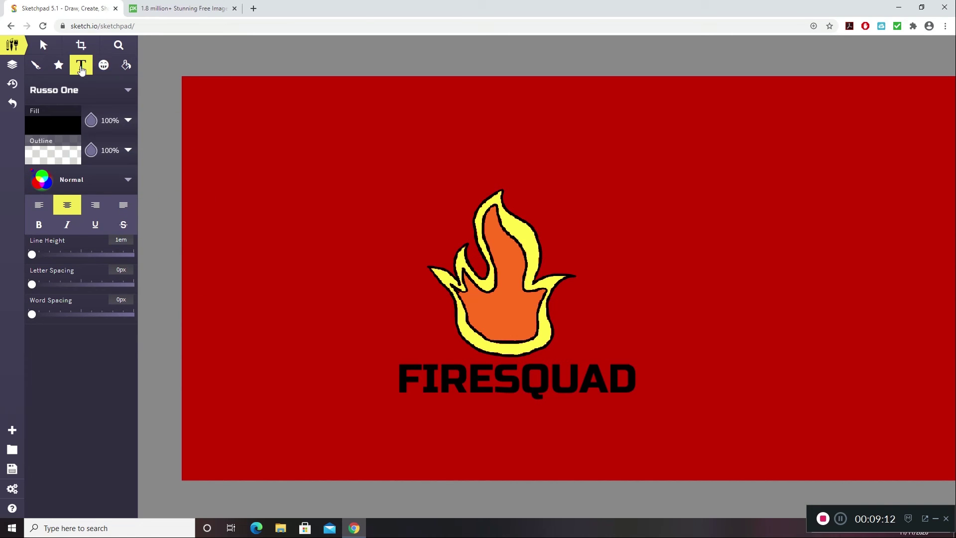
pyautogui.click(335, 144)
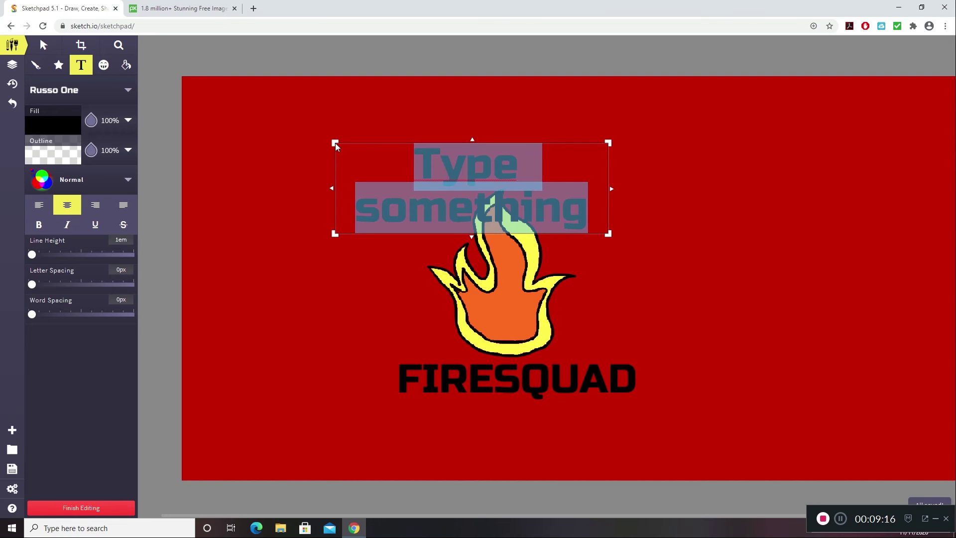
pyautogui.write('f')
pyautogui.press('BackSpace')
pyautogui.write('F')
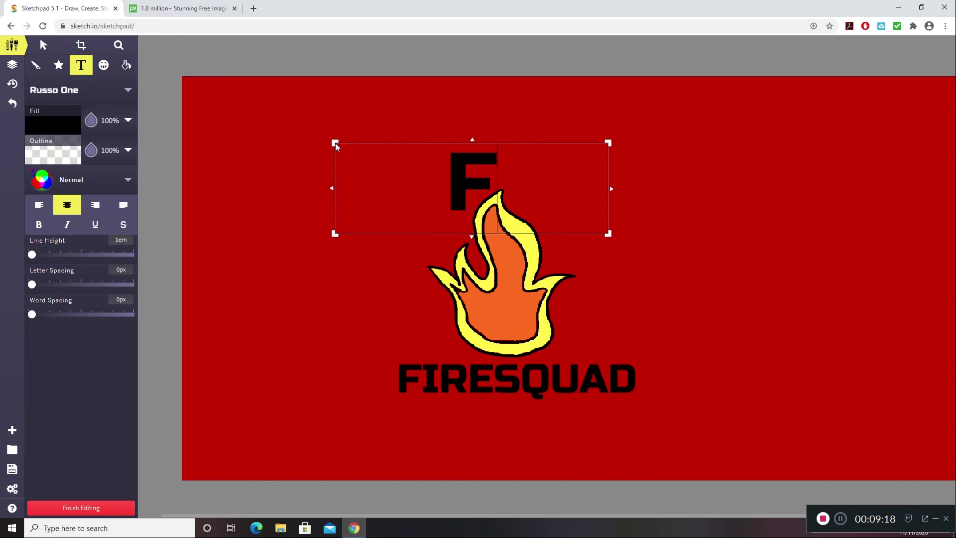
pyautogui.write('ire')
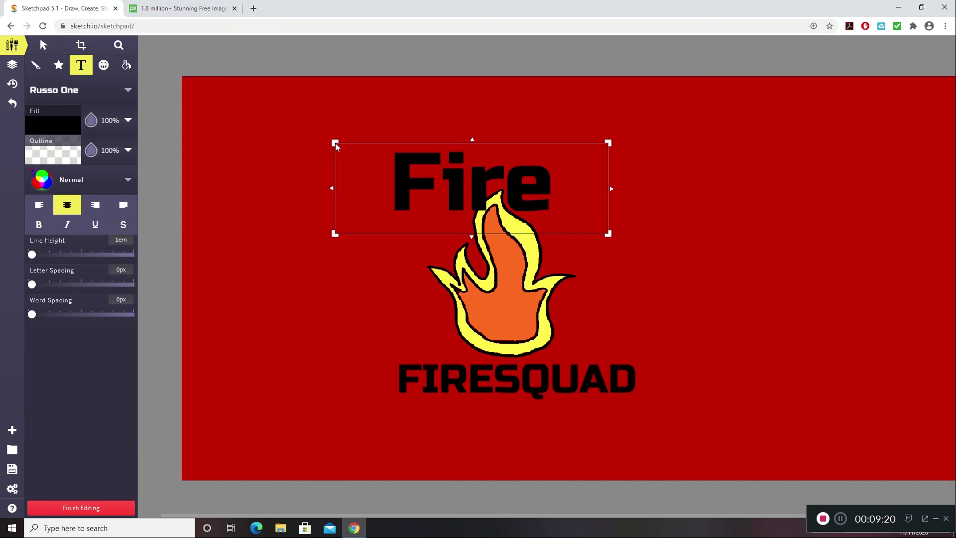
pyautogui.press('BackSpace')
pyautogui.press('BackSpace')
pyautogui.press('BackSpace')
pyautogui.write('IRE')
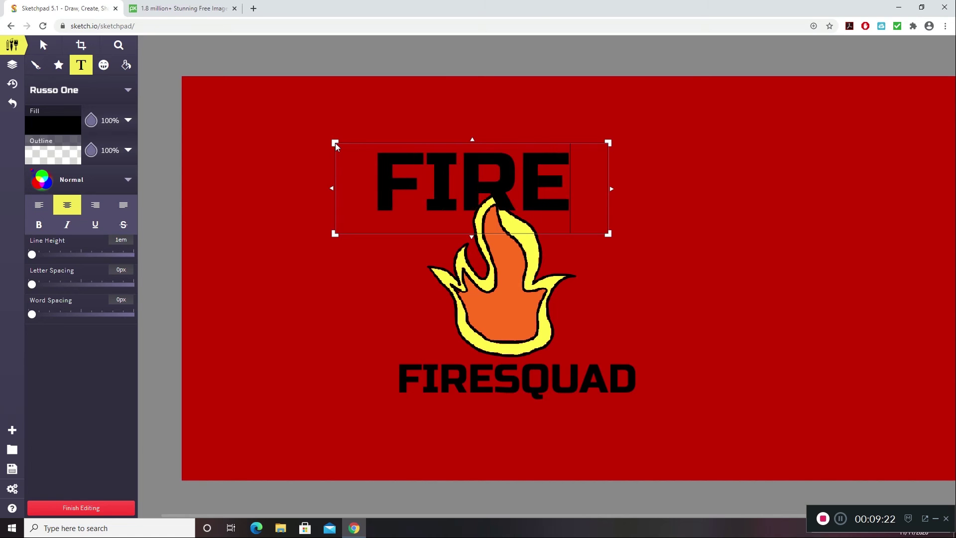
pyautogui.write('SQUAD')
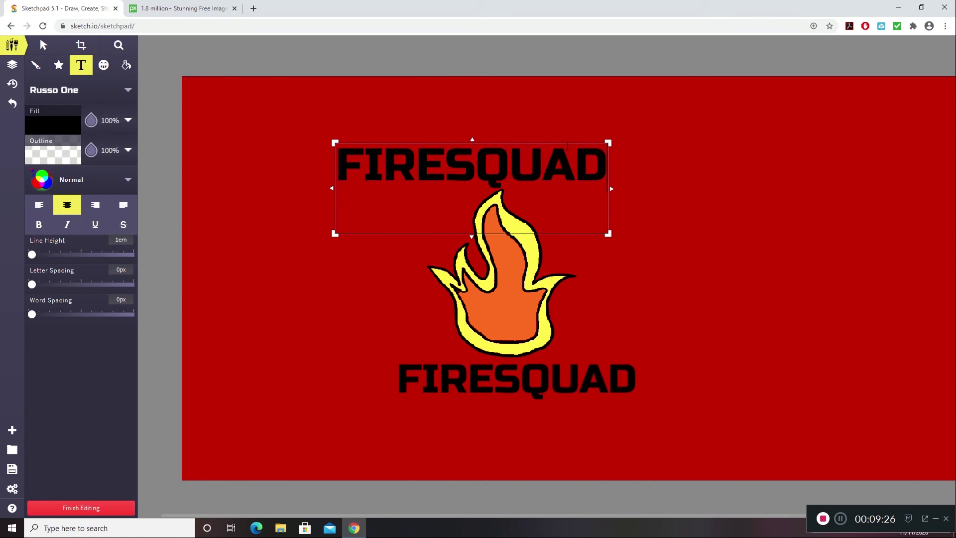
# Step: Change the fill colour of the upper FIRESQUAD text to white
pyautogui.moveTo(607, 165); pyautogui.dragTo(341, 172)
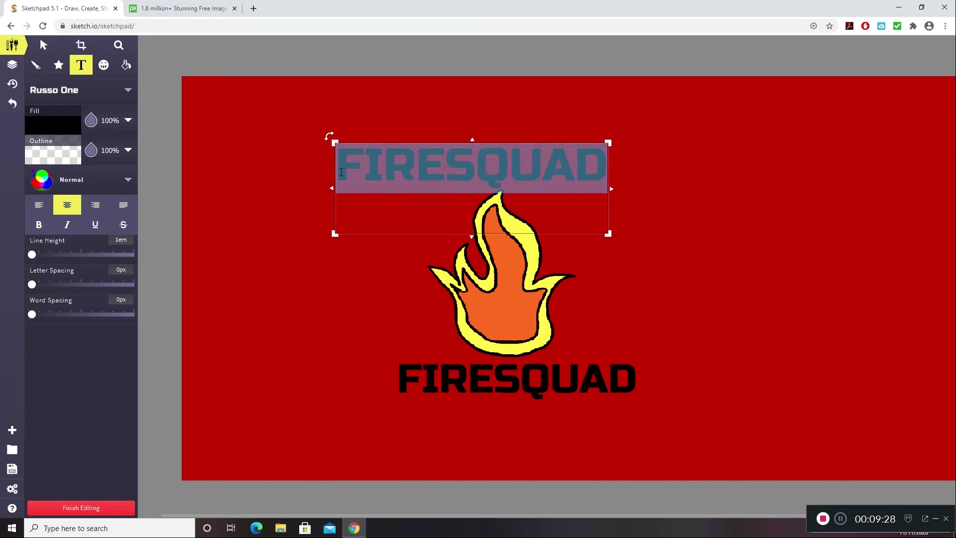
pyautogui.click(43, 122)
pyautogui.click(210, 186)
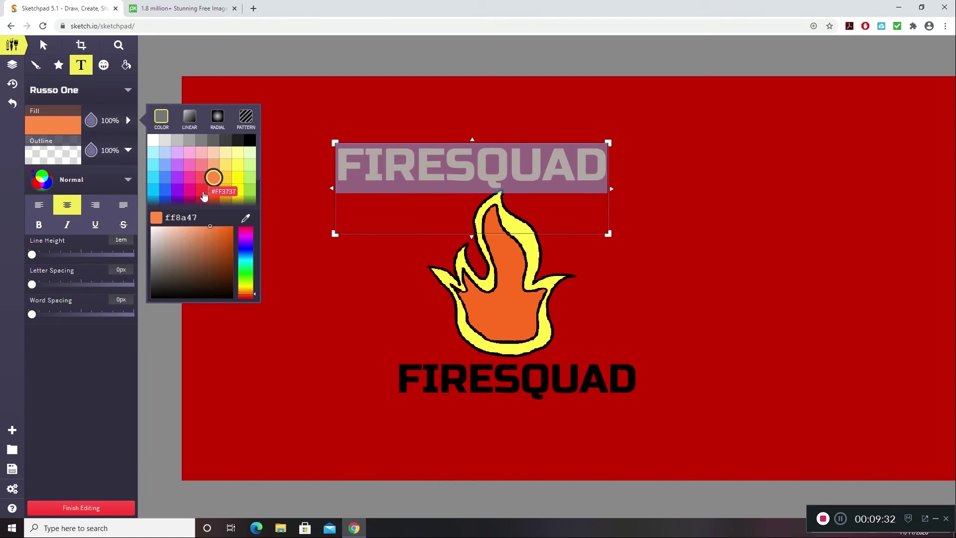
pyautogui.click(153, 140)
pyautogui.click(169, 59)
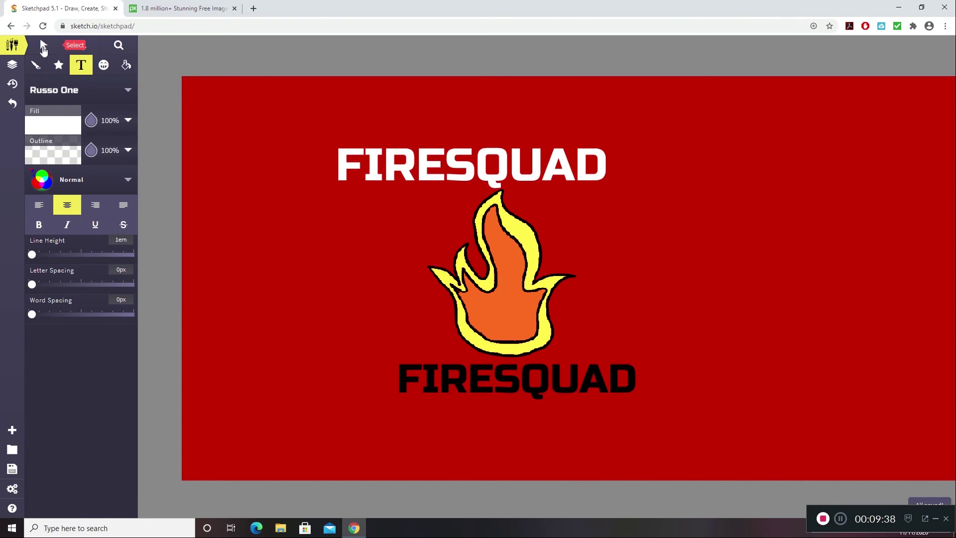
# Step: Scale the white FIRESQUAD text down to the black title's width and place it over that title, slightly higher, for a drop-shadow effect
pyautogui.click(43, 45)
pyautogui.moveTo(390, 166); pyautogui.dragTo(425, 376)
pyautogui.moveTo(645, 450); pyautogui.dragTo(632, 444)
pyautogui.moveTo(485, 379); pyautogui.dragTo(706, 296)
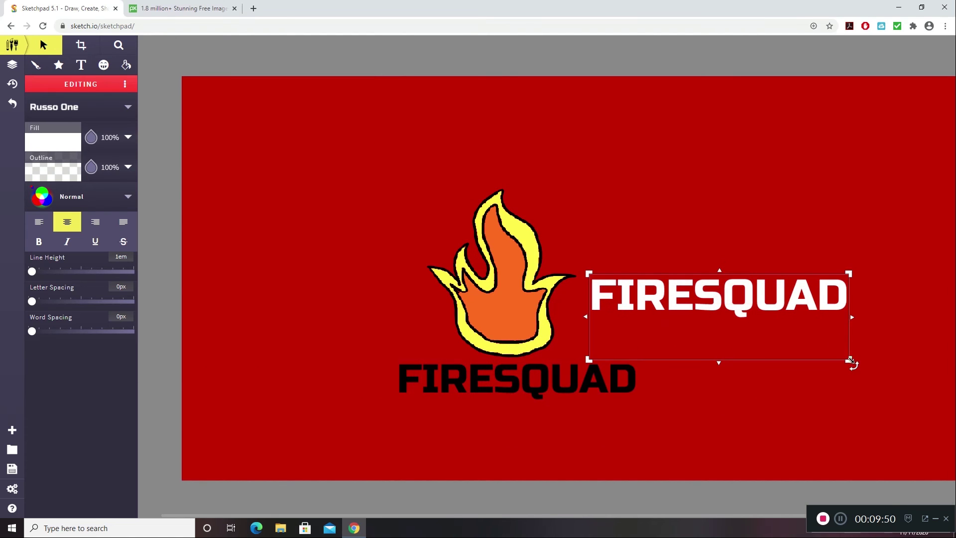
pyautogui.moveTo(851, 361); pyautogui.dragTo(629, 404)
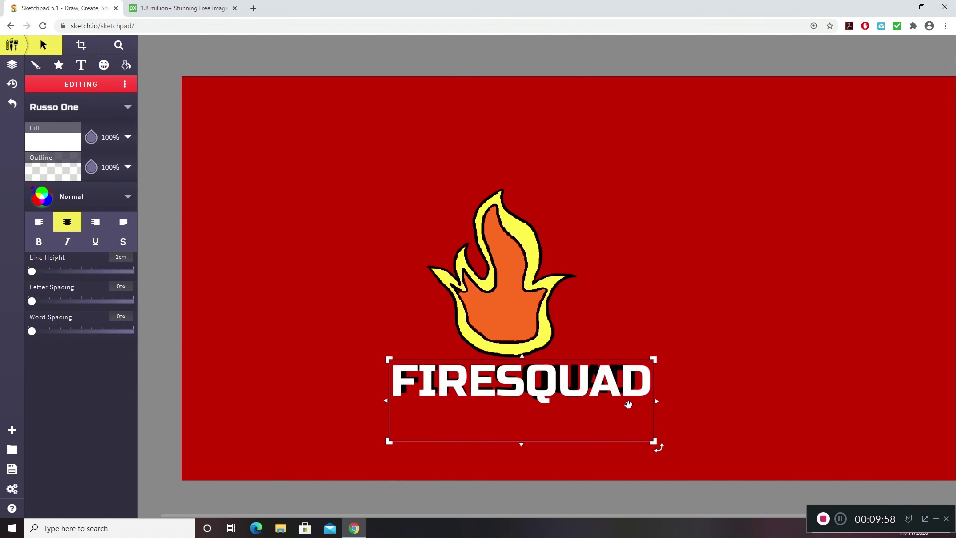
pyautogui.moveTo(655, 443); pyautogui.dragTo(632, 437)
pyautogui.moveTo(542, 380); pyautogui.dragTo(550, 379)
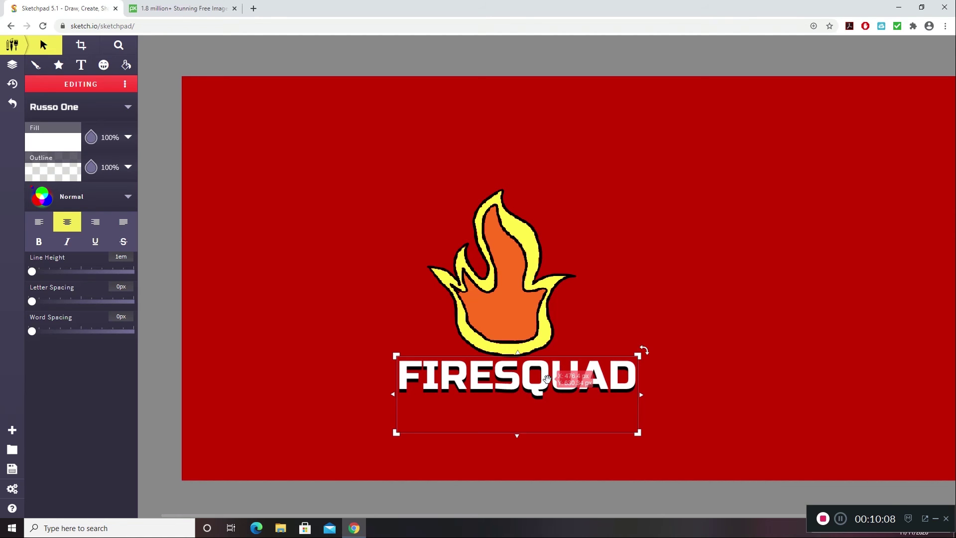